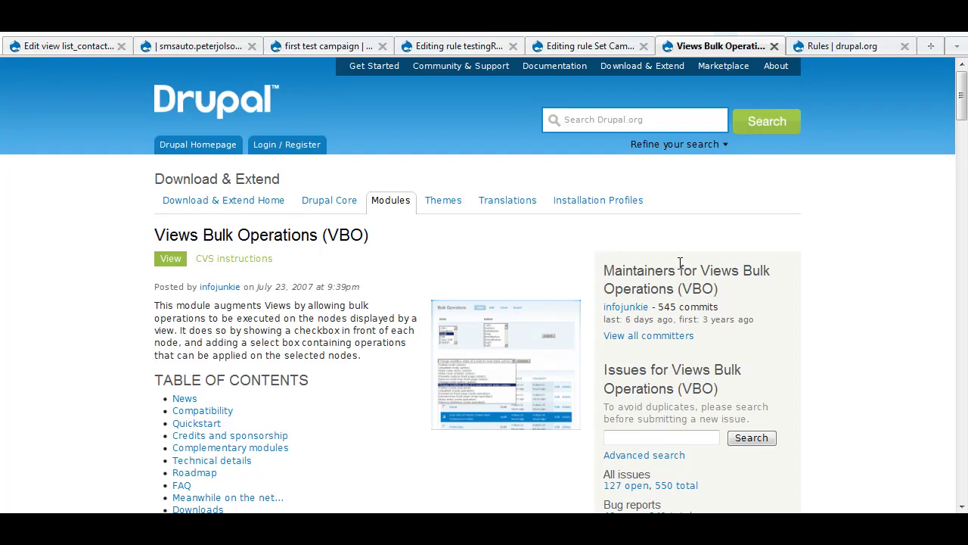
Step: Glance at the Rules project page, then bring up the smsauto.local contact list showing number1 to number3
{"action": "left_click", "coordinate": [847, 47]}
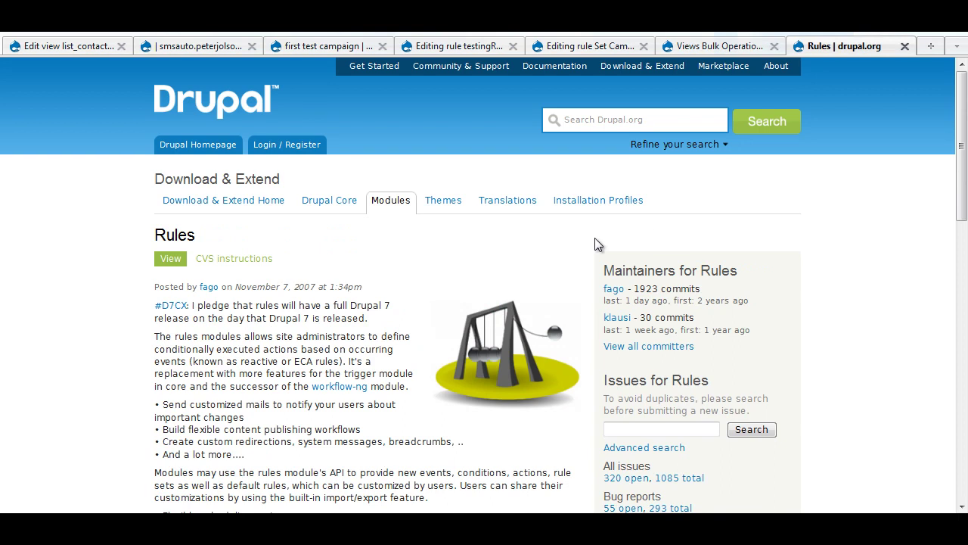
{"action": "left_click", "coordinate": [210, 48]}
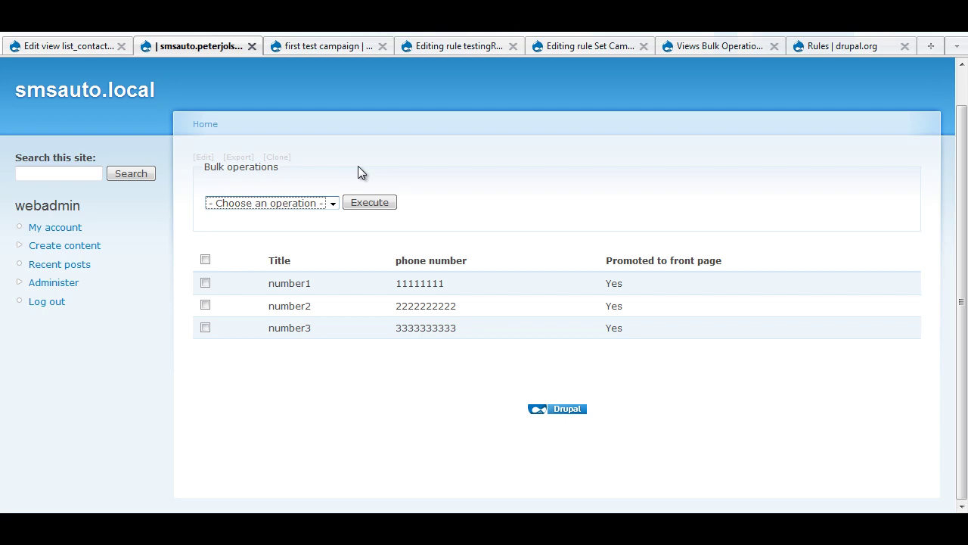
Step: Check the Bulk operations dropdown, which offers only Modify node fields and Publish post, then close it
{"action": "left_click", "coordinate": [315, 203]}
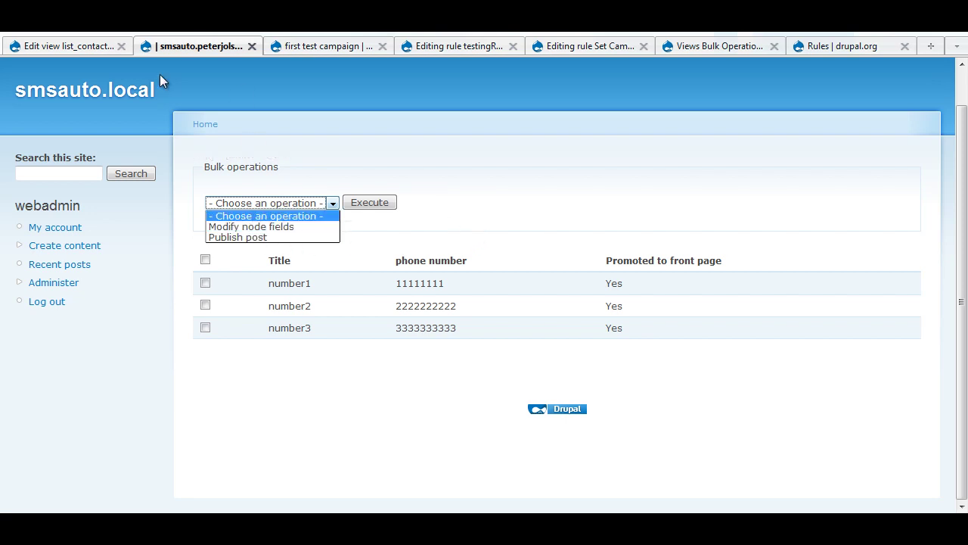
{"action": "left_click", "coordinate": [88, 41]}
Step: Open the list_contacts Bulk Operations style options and highlight the enabled Modify node fields and Publish post
{"action": "left_click", "coordinate": [94, 46]}
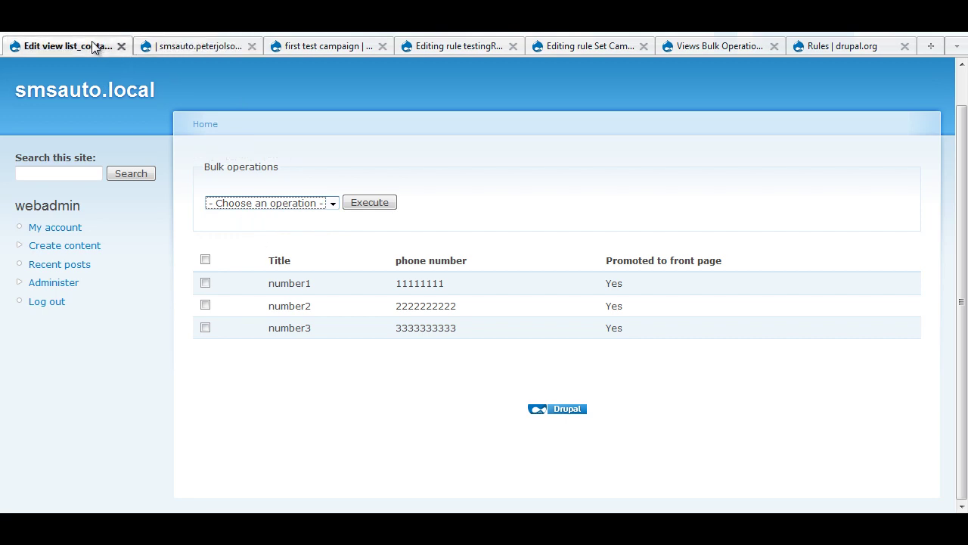
{"action": "scroll", "coordinate": [362, 264], "scroll_direction": "down", "scroll_amount": 3}
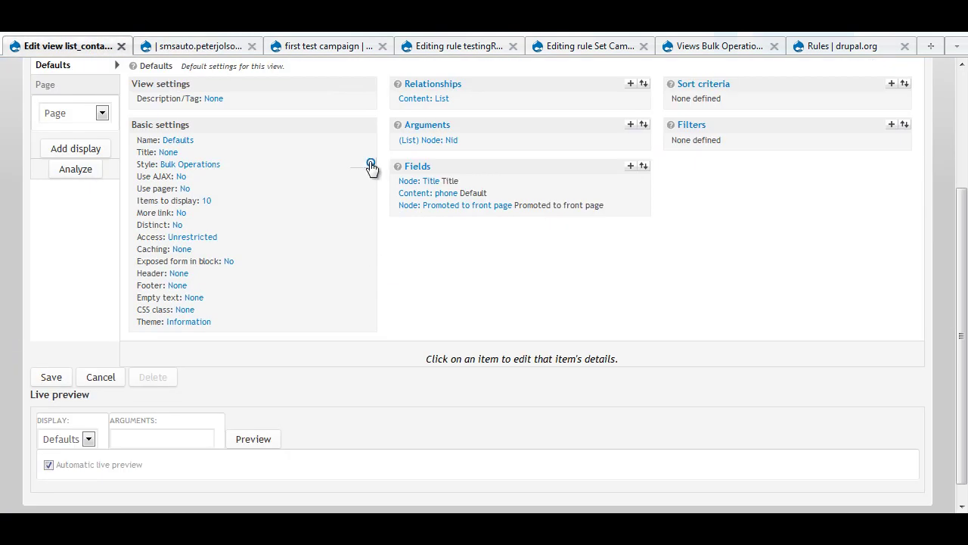
{"action": "left_click", "coordinate": [370, 164]}
{"action": "scroll", "coordinate": [286, 279], "scroll_direction": "down", "scroll_amount": 10}
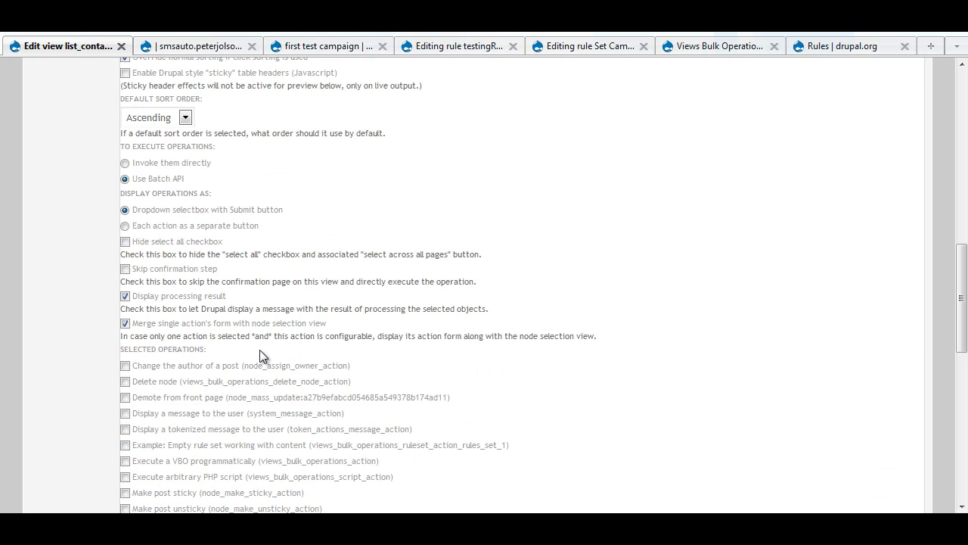
{"action": "scroll", "coordinate": [159, 318], "scroll_direction": "down", "scroll_amount": 8}
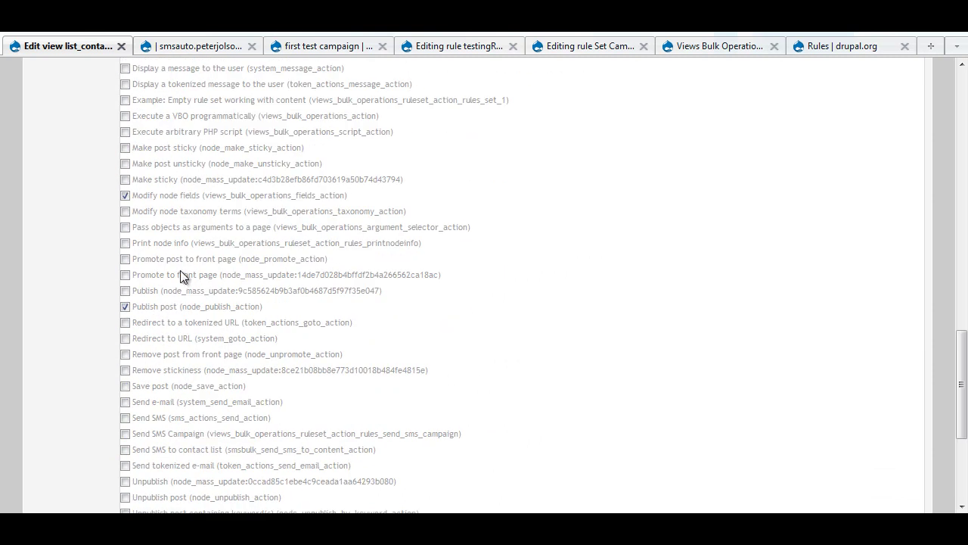
{"action": "left_click_drag", "start_coordinate": [194, 194], "coordinate": [145, 197]}
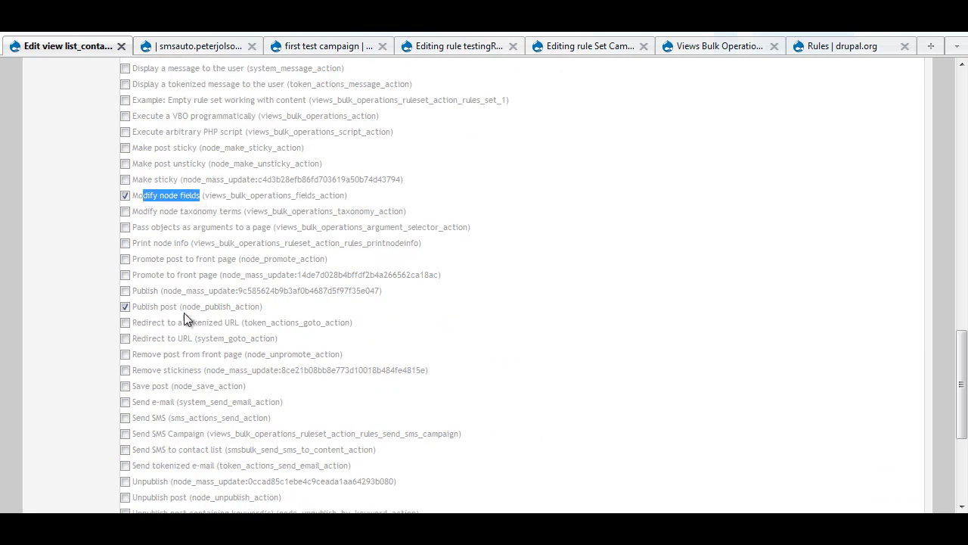
{"action": "left_click_drag", "start_coordinate": [180, 308], "coordinate": [135, 310]}
{"action": "left_click", "coordinate": [342, 309]}
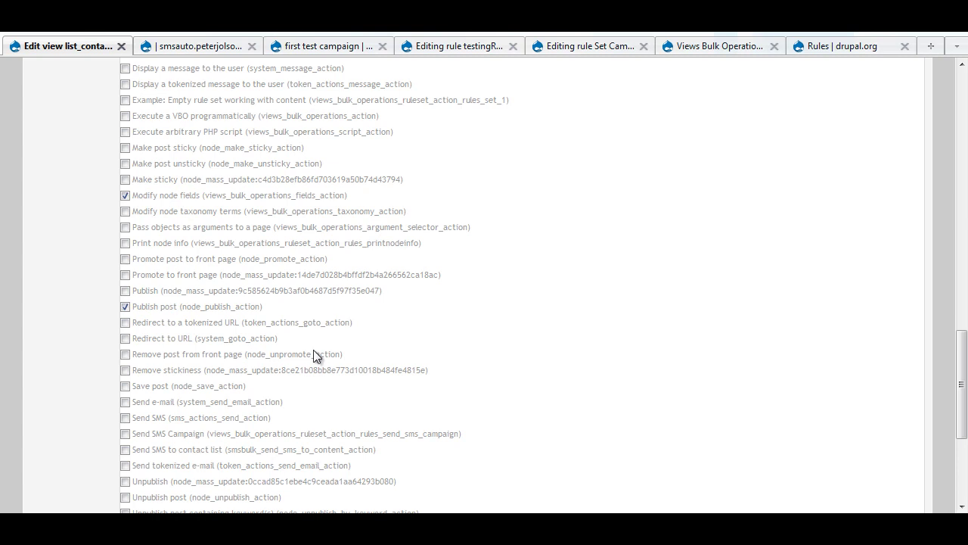
{"action": "scroll", "coordinate": [313, 354], "scroll_direction": "up", "scroll_amount": 15}
Step: Go to the Set Campaign as Sent rule and open its second VBO-programmatically action
{"action": "left_click", "coordinate": [339, 47]}
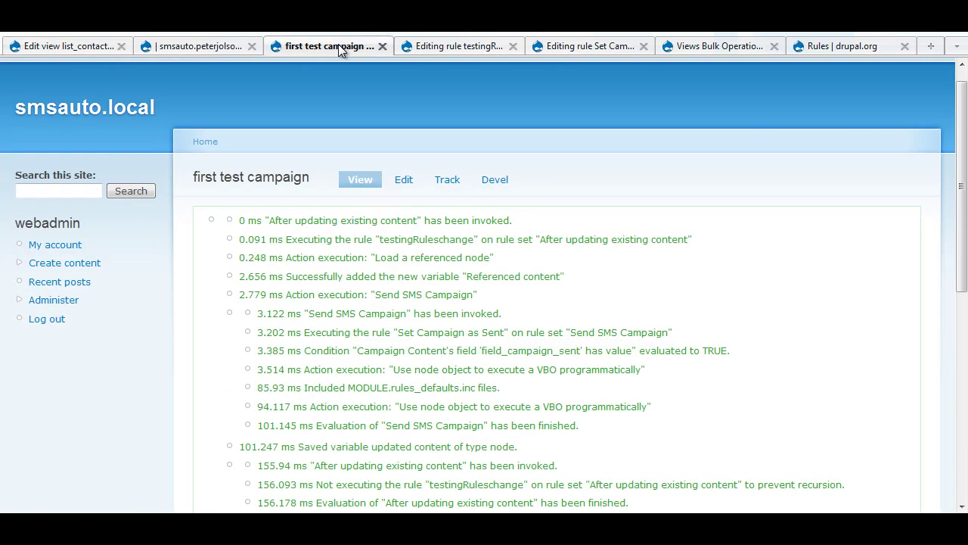
{"action": "left_click", "coordinate": [470, 47]}
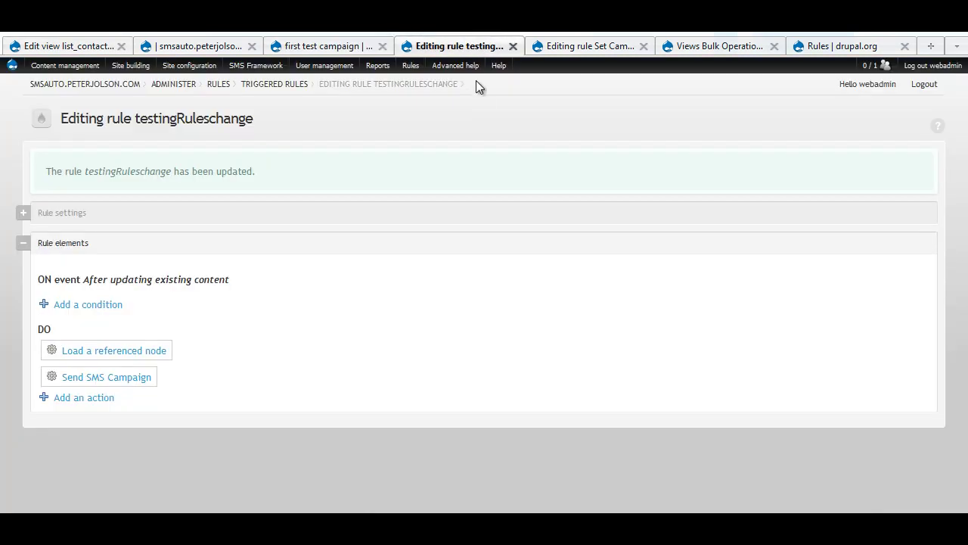
{"action": "left_click", "coordinate": [600, 46]}
{"action": "scroll", "coordinate": [423, 325], "scroll_direction": "down", "scroll_amount": 3}
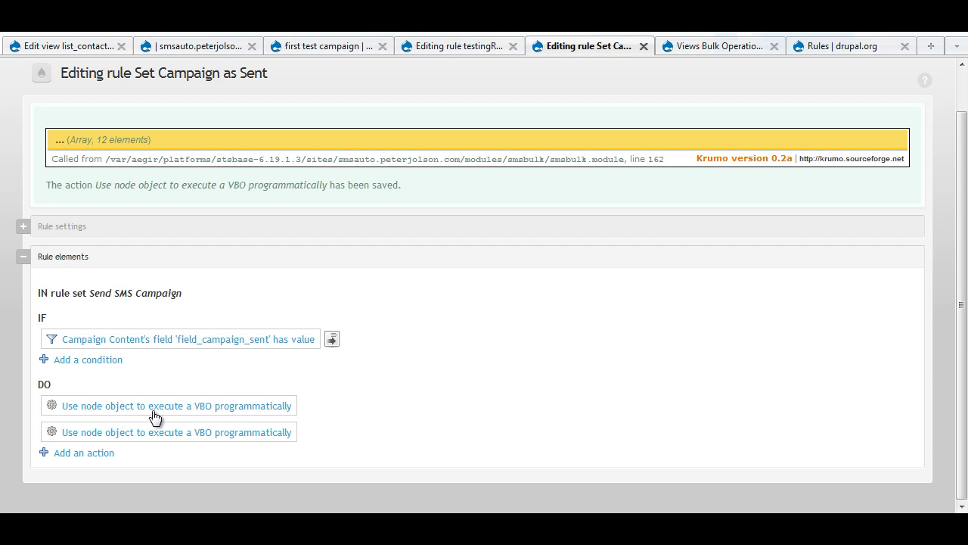
{"action": "left_click", "coordinate": [177, 437]}
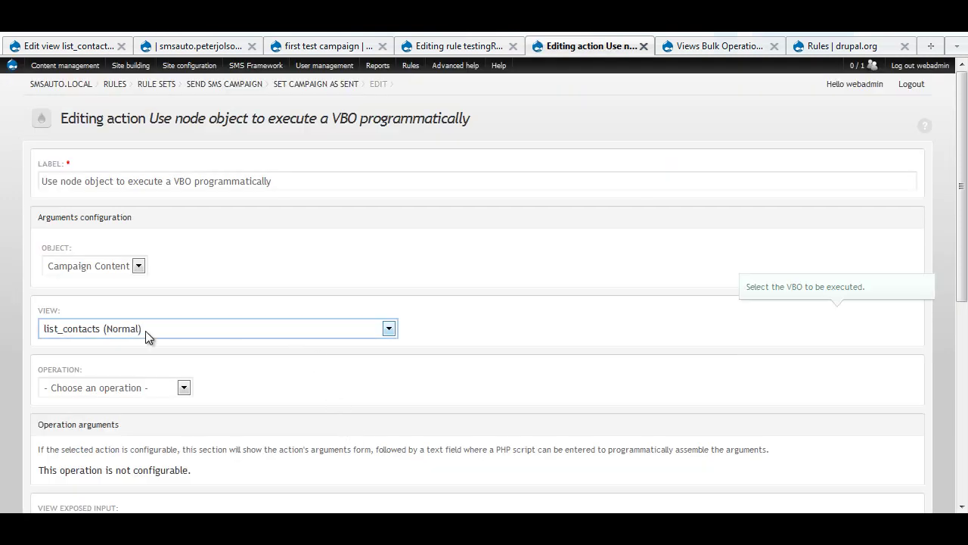
Step: Set the VBO action's operation to Execute arbitrary PHP script
{"action": "scroll", "coordinate": [193, 363], "scroll_direction": "down", "scroll_amount": 2}
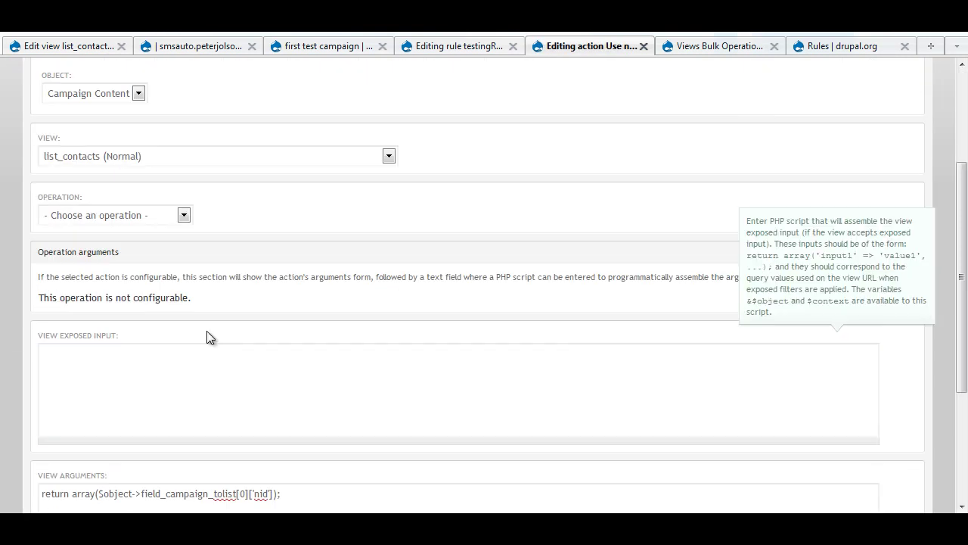
{"action": "left_click", "coordinate": [183, 215]}
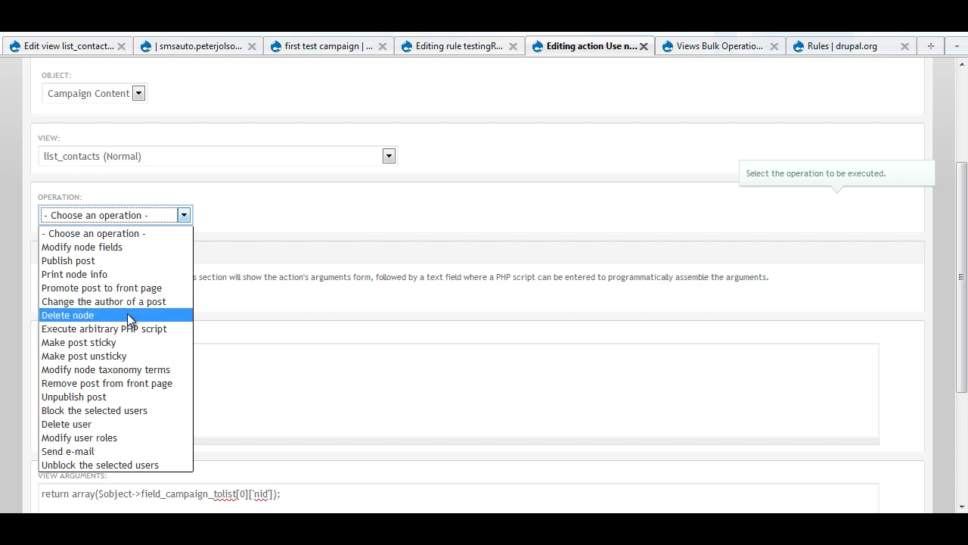
{"action": "left_click", "coordinate": [96, 328]}
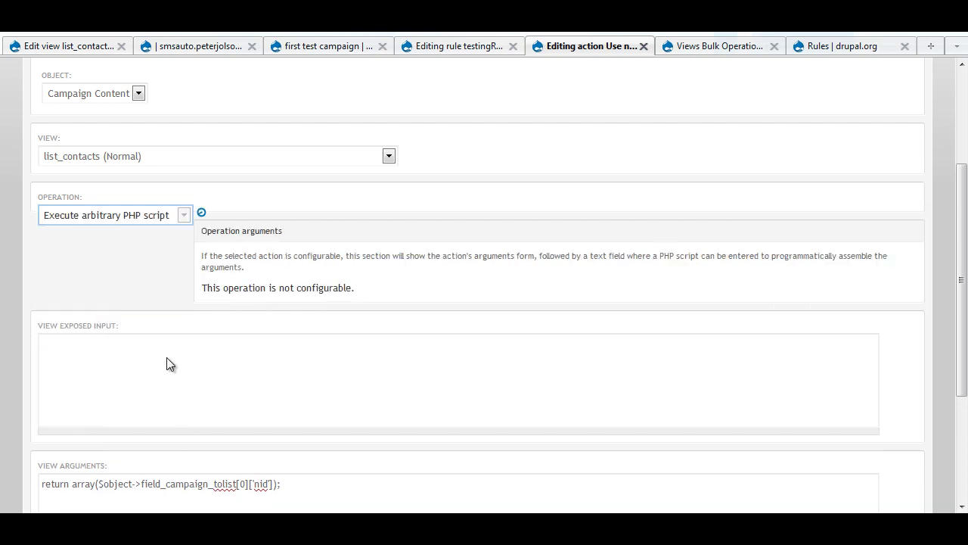
Step: Enter the PHP script dsm($object); and save the action
{"action": "left_click", "coordinate": [192, 367]}
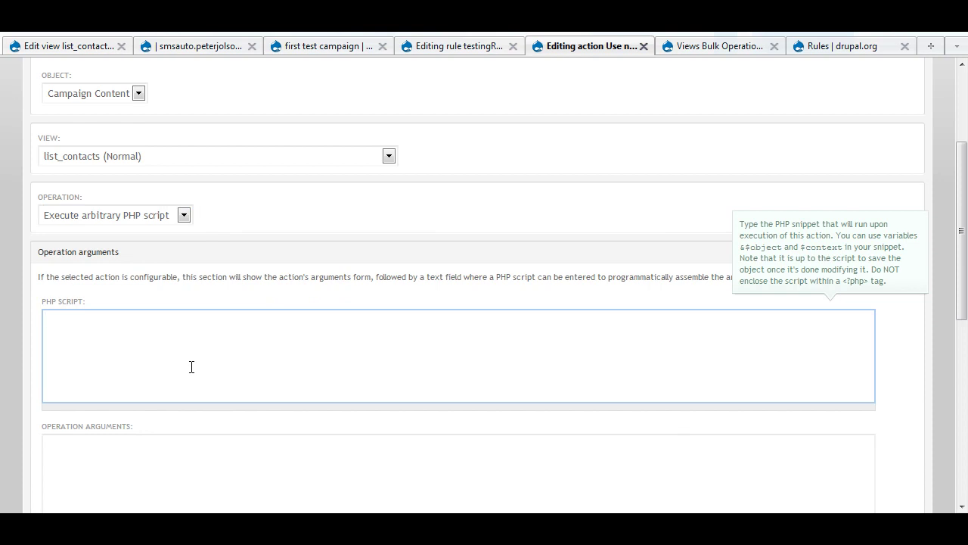
{"action": "type", "text": "dsm('this is a"}
{"action": "key", "text": "BackSpace"}
{"action": "key", "text": "BackSpace"}
{"action": "key", "text": "BackSpace"}
{"action": "key", "text": "BackSpace"}
{"action": "key", "text": "BackSpace"}
{"action": "type", "text": "$obje"}
{"action": "key", "text": "BackSpace"}
{"action": "type", "text": "jec"}
{"action": "scroll", "coordinate": [191, 365], "scroll_direction": "down", "scroll_amount": 6}
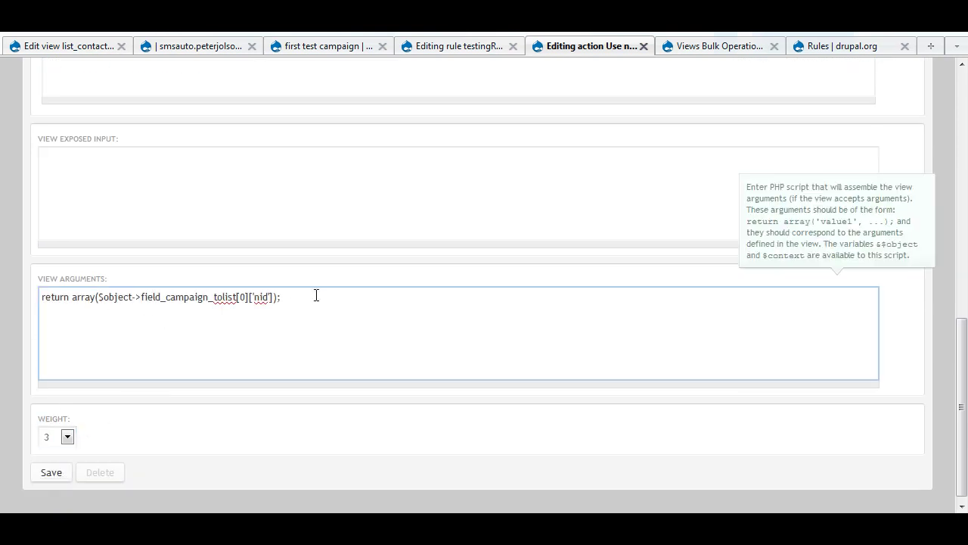
{"action": "left_click", "coordinate": [51, 471]}
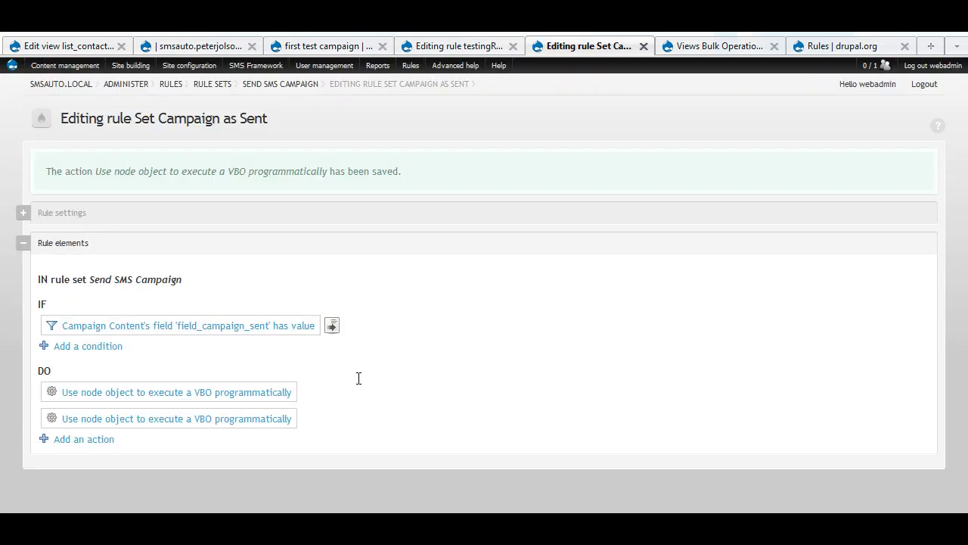
Step: Re-save the first test campaign to trigger its rules, then return to the Set Campaign as Sent rule
{"action": "left_click", "coordinate": [352, 46]}
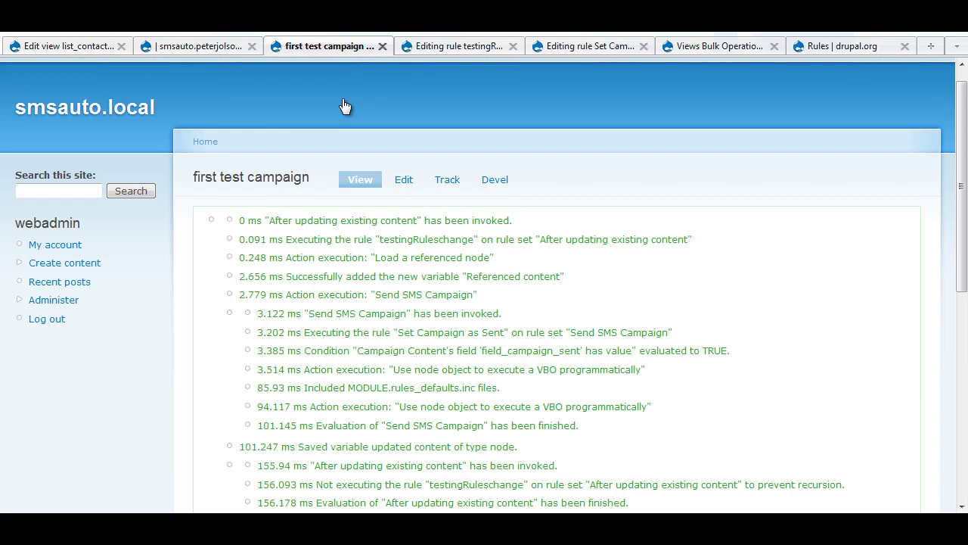
{"action": "left_click", "coordinate": [402, 180]}
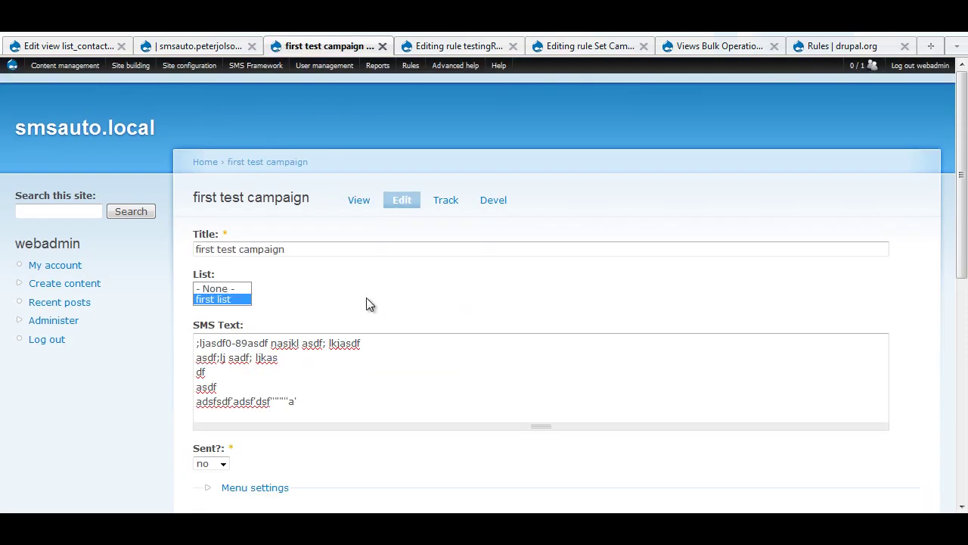
{"action": "scroll", "coordinate": [367, 305], "scroll_direction": "down", "scroll_amount": 15}
{"action": "left_click", "coordinate": [216, 387]}
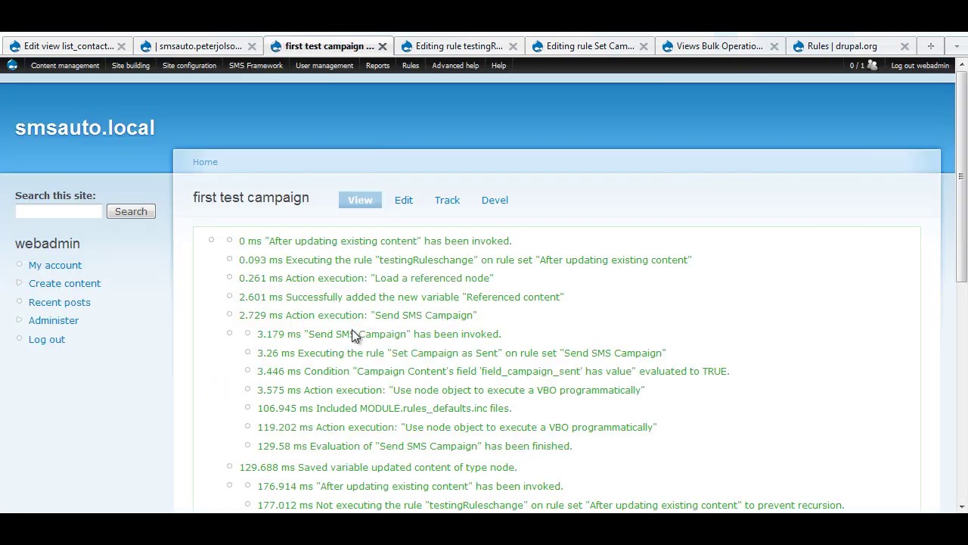
{"action": "scroll", "coordinate": [408, 272], "scroll_direction": "down", "scroll_amount": 3}
{"action": "scroll", "coordinate": [416, 276], "scroll_direction": "up", "scroll_amount": 3}
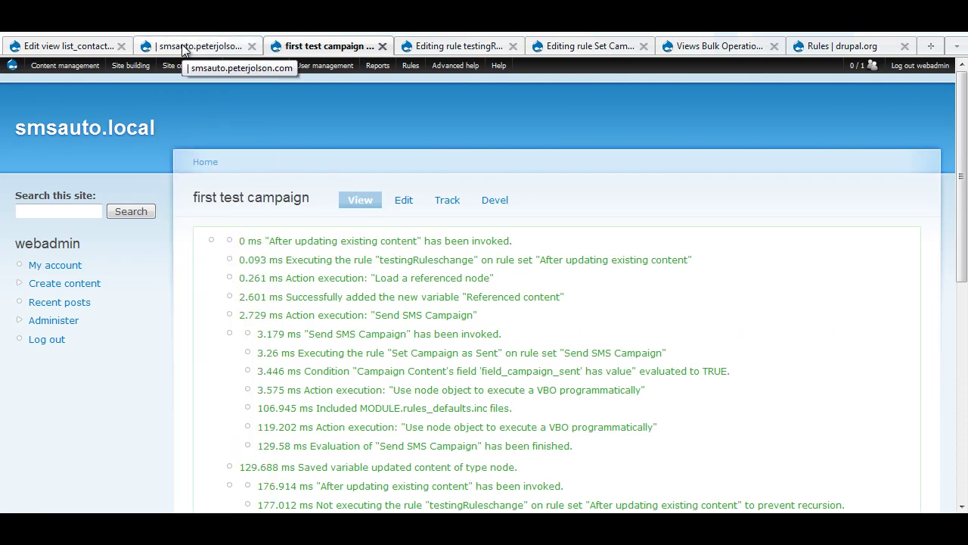
{"action": "mouse_move", "coordinate": [241, 92]}
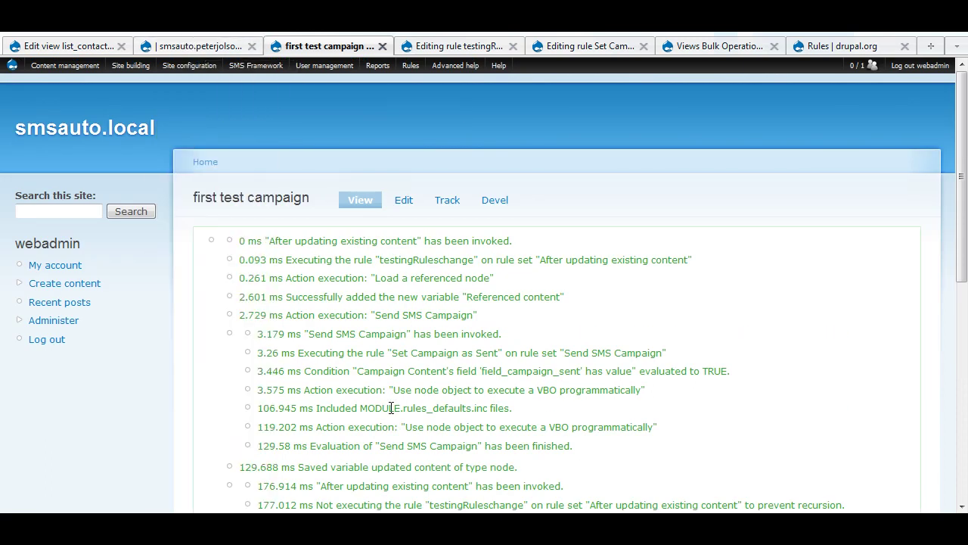
{"action": "left_click", "coordinate": [551, 44]}
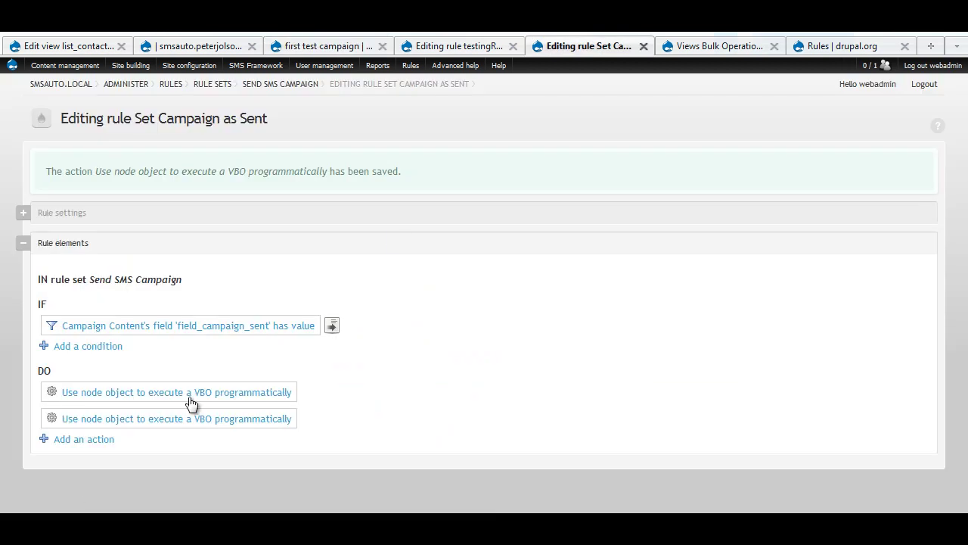
Step: Apply the changed Bulk Operations style settings in the list_contacts view with Update
{"action": "left_click", "coordinate": [219, 45]}
{"action": "left_click", "coordinate": [80, 45]}
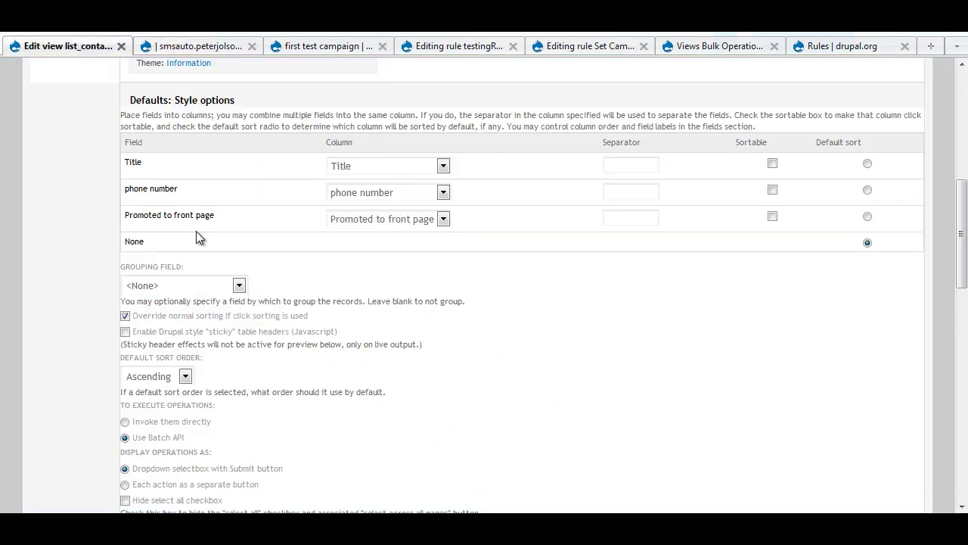
{"action": "scroll", "coordinate": [287, 289], "scroll_direction": "up", "scroll_amount": 3}
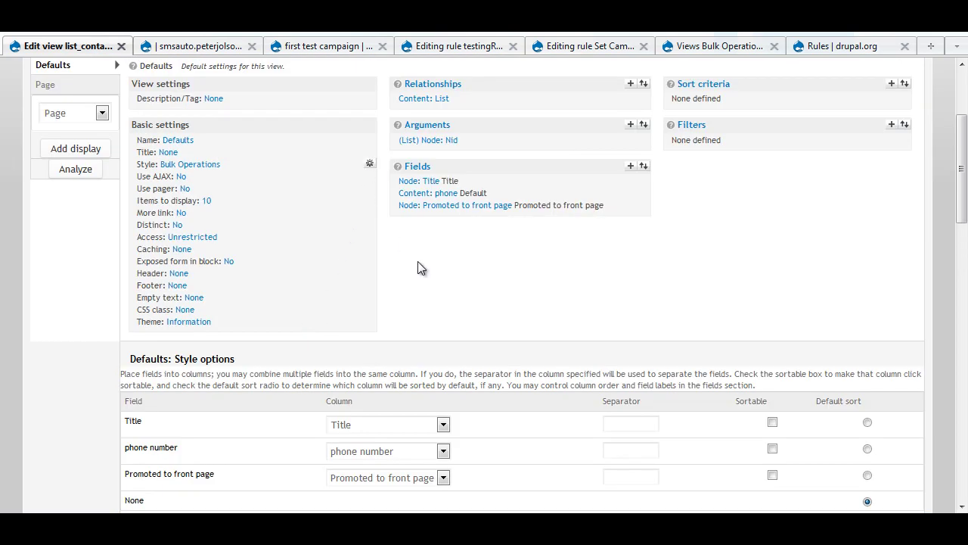
{"action": "scroll", "coordinate": [417, 261], "scroll_direction": "down", "scroll_amount": 15}
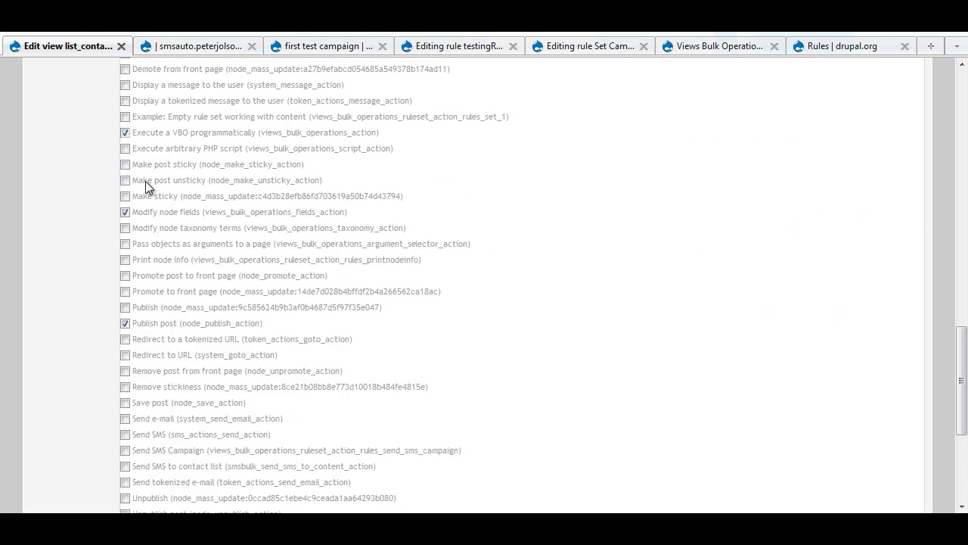
{"action": "scroll", "coordinate": [166, 240], "scroll_direction": "down", "scroll_amount": 5}
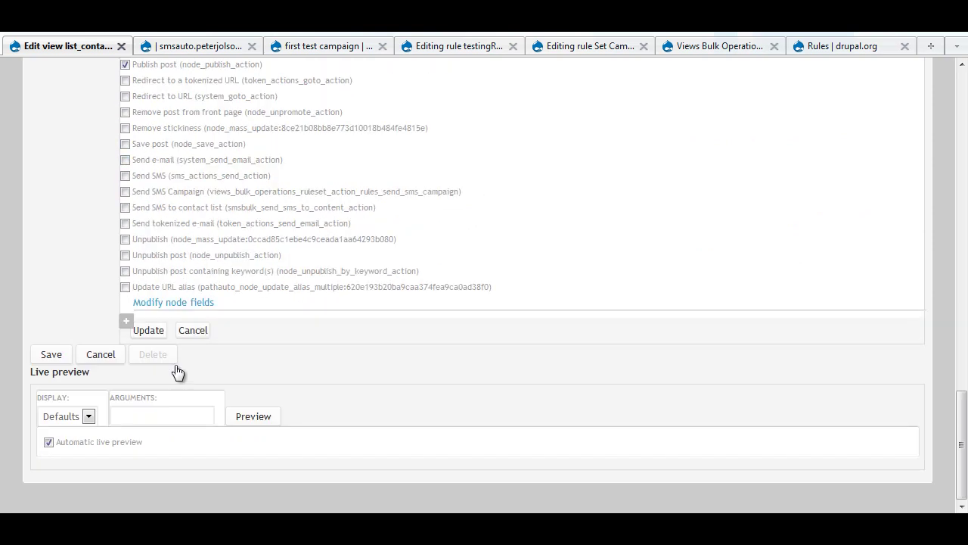
{"action": "left_click", "coordinate": [152, 333]}
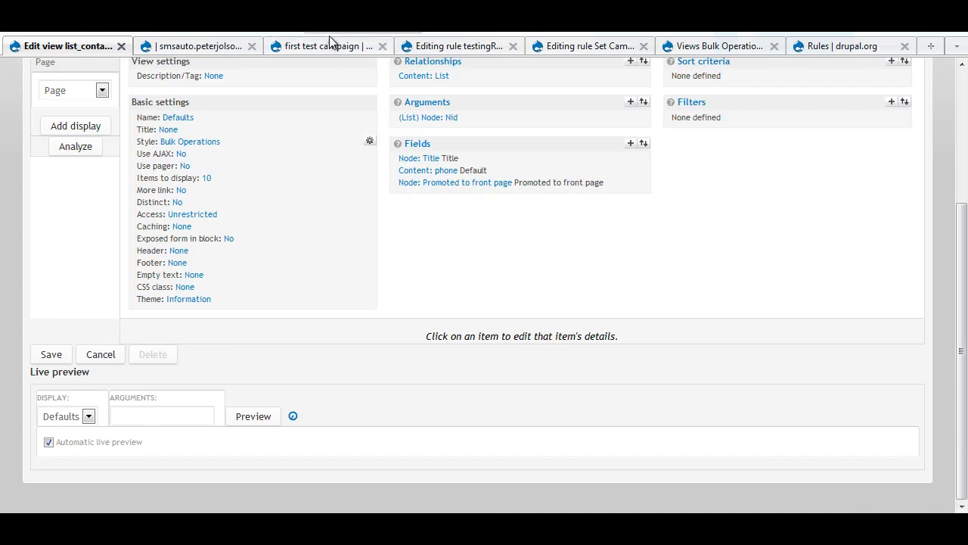
Step: Re-save the first test campaign so Set Campaign as Sent runs both VBO actions
{"action": "left_click", "coordinate": [329, 45]}
{"action": "left_click", "coordinate": [400, 200]}
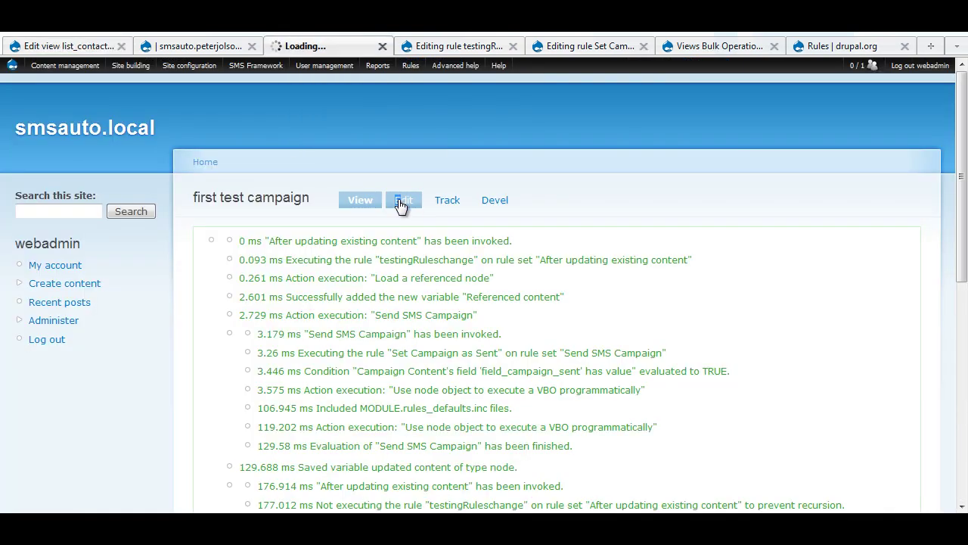
{"action": "scroll", "coordinate": [298, 335], "scroll_direction": "down", "scroll_amount": 15}
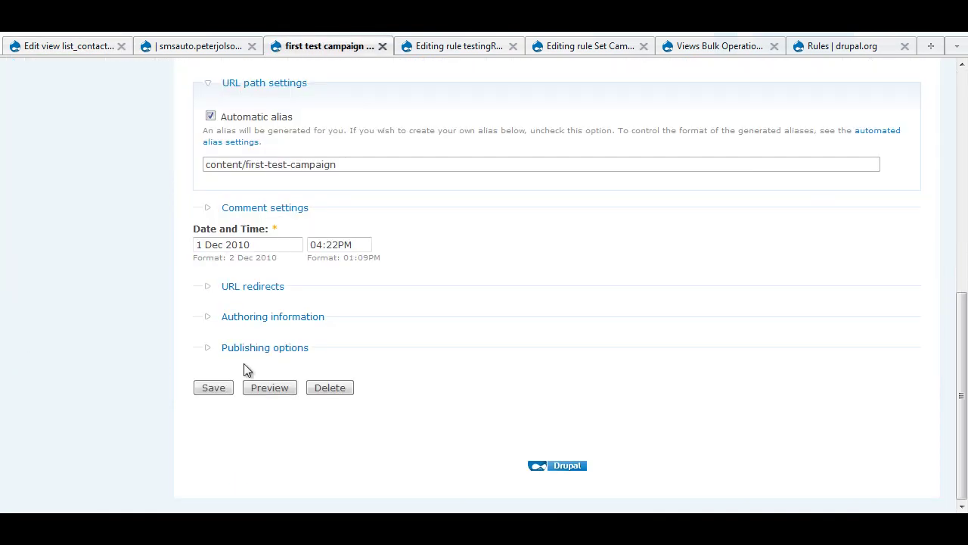
{"action": "left_click", "coordinate": [214, 387]}
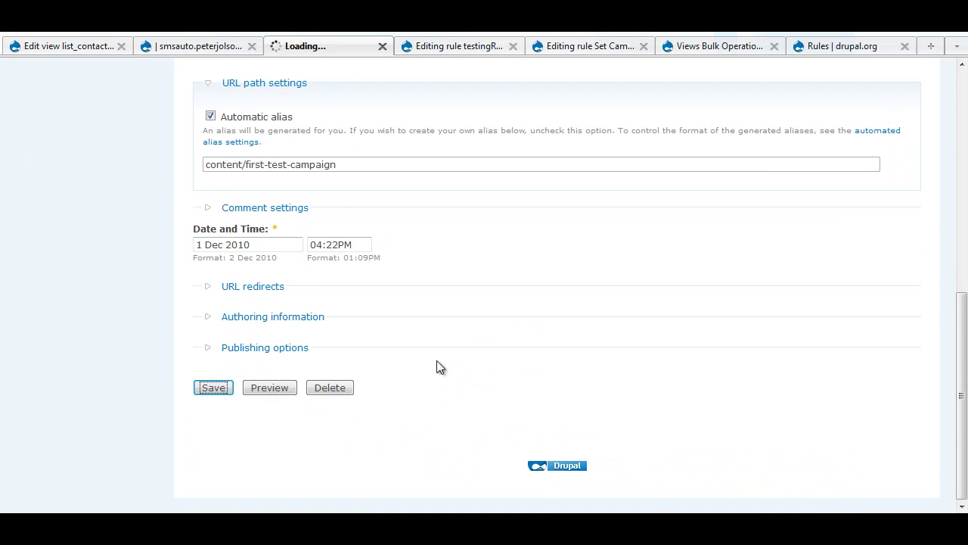
{"action": "scroll", "coordinate": [438, 366], "scroll_direction": "down", "scroll_amount": 4}
{"action": "scroll", "coordinate": [360, 322], "scroll_direction": "up", "scroll_amount": 3}
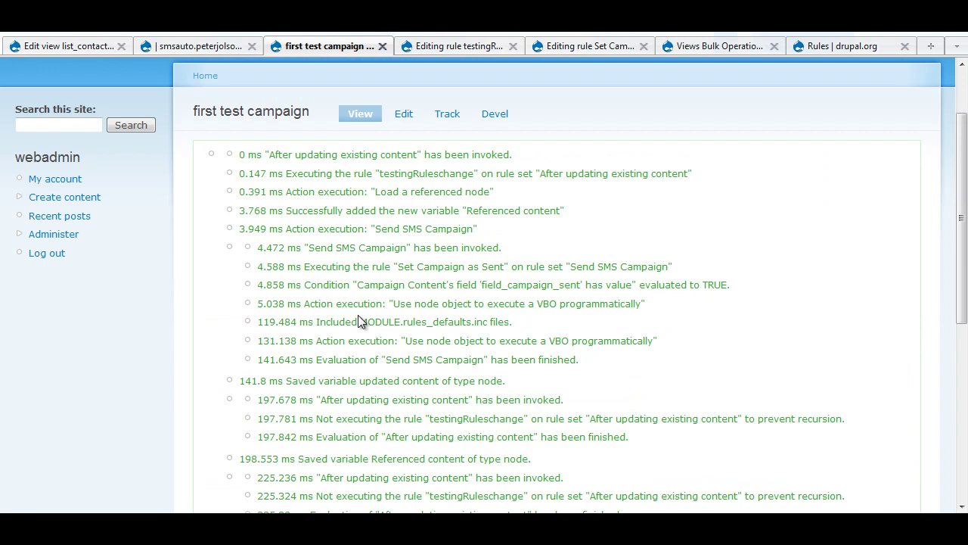
Step: Save the list_contacts view
{"action": "left_click", "coordinate": [68, 46]}
{"action": "scroll", "coordinate": [363, 249], "scroll_direction": "up", "scroll_amount": 5}
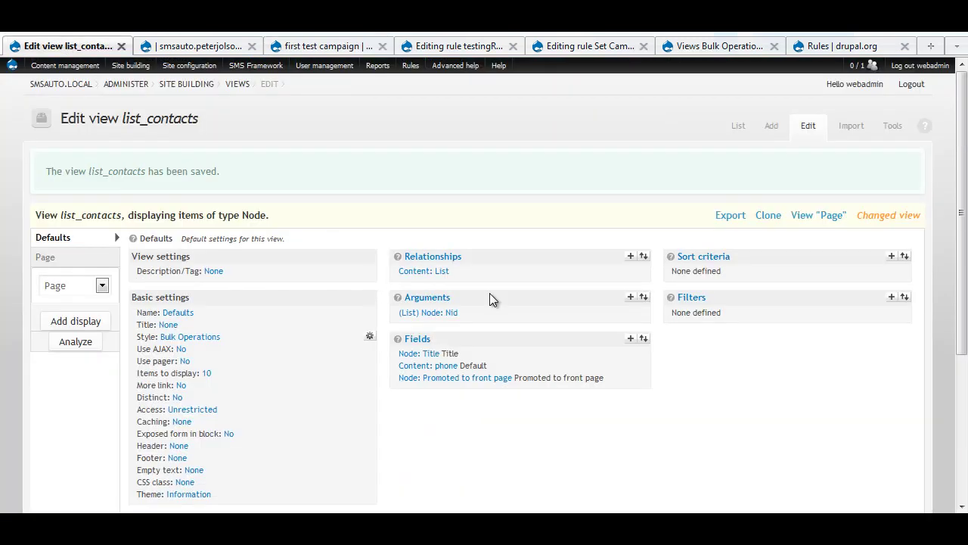
{"action": "scroll", "coordinate": [76, 297], "scroll_direction": "down", "scroll_amount": 5}
{"action": "left_click", "coordinate": [51, 326]}
Step: Re-save the first test campaign, review the three dumped node objects, then view the VBO project page
{"action": "left_click", "coordinate": [302, 46]}
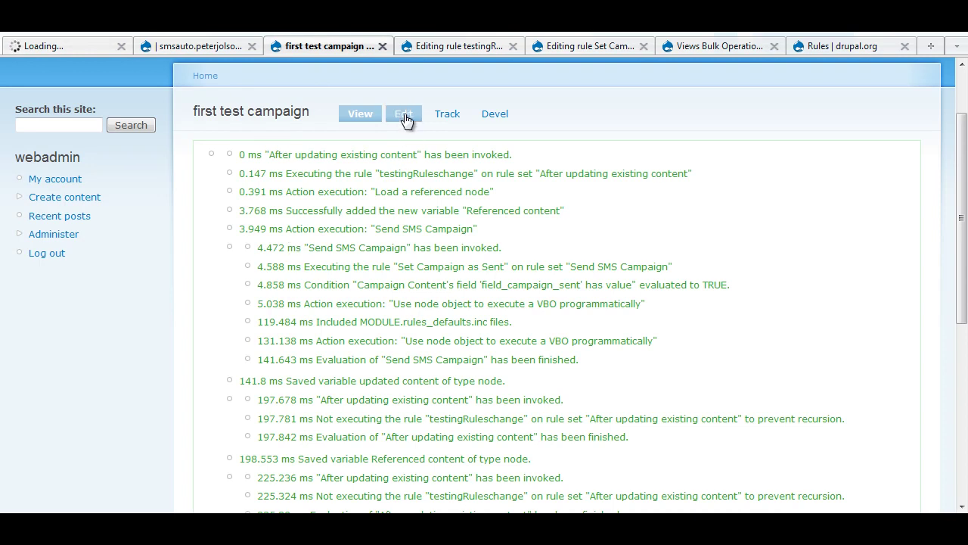
{"action": "left_click", "coordinate": [404, 117]}
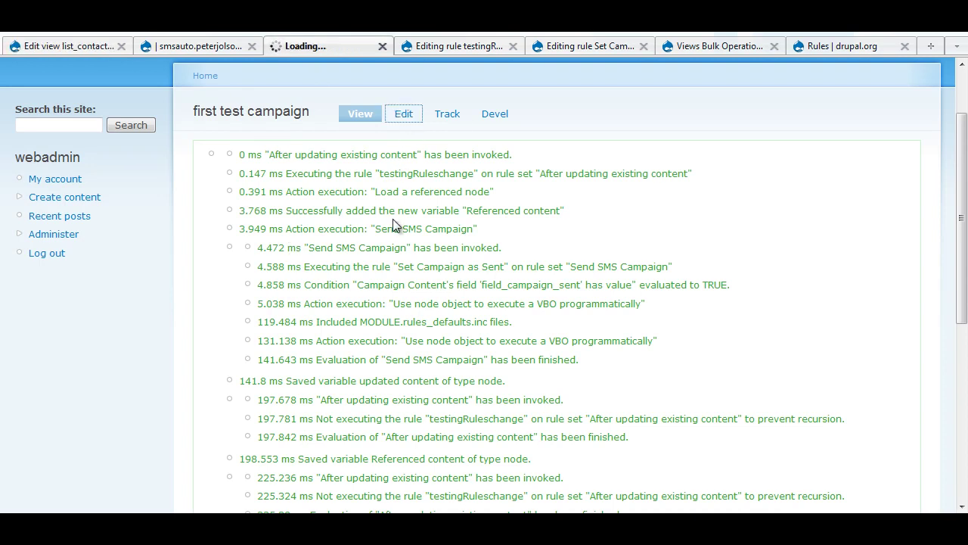
{"action": "scroll", "coordinate": [338, 261], "scroll_direction": "down", "scroll_amount": 10}
{"action": "left_click", "coordinate": [214, 389]}
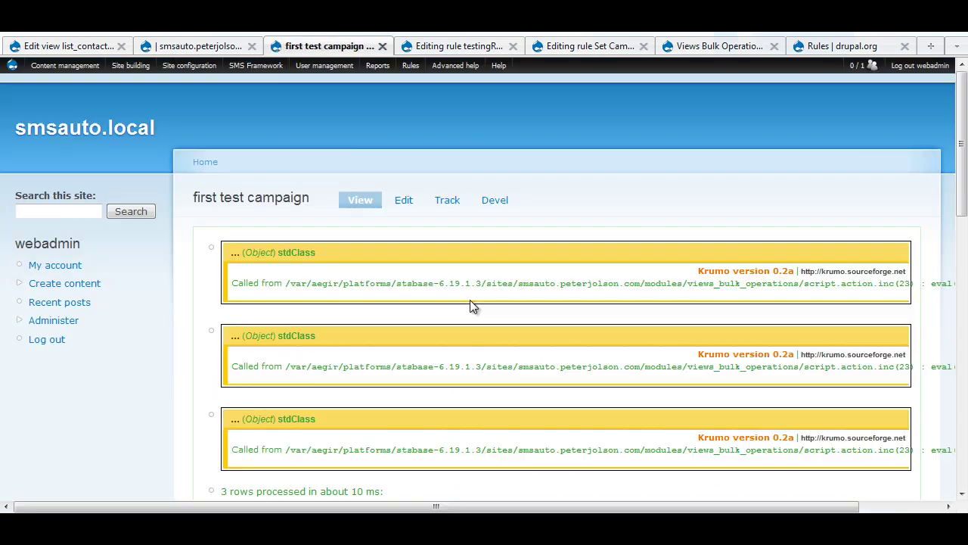
{"action": "scroll", "coordinate": [450, 297], "scroll_direction": "down", "scroll_amount": 2}
{"action": "scroll", "coordinate": [445, 293], "scroll_direction": "up", "scroll_amount": 1}
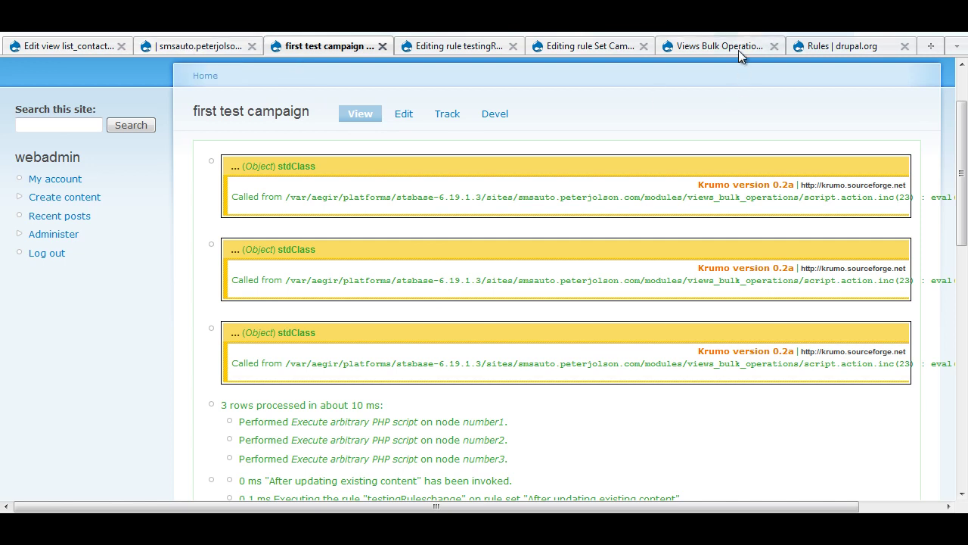
{"action": "left_click", "coordinate": [718, 47]}
Step: Reopen the second VBO action in Set Campaign as Sent and show its Operation list
{"action": "scroll", "coordinate": [743, 345], "scroll_direction": "down", "scroll_amount": 1}
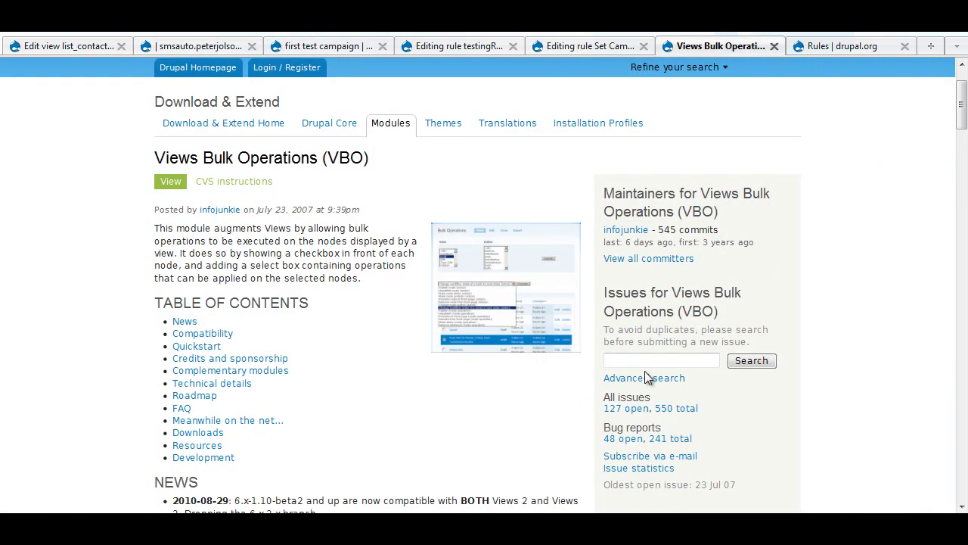
{"action": "left_click", "coordinate": [110, 46]}
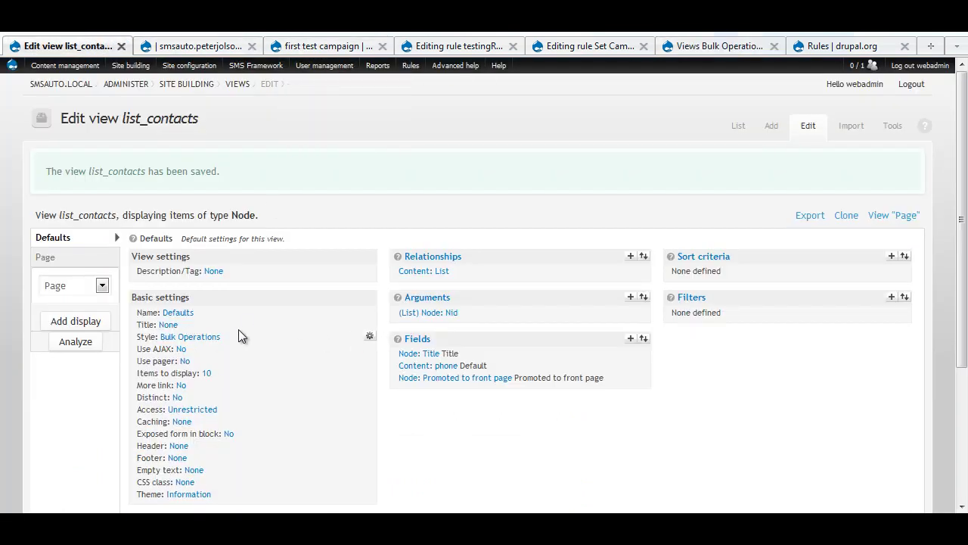
{"action": "left_click", "coordinate": [582, 45]}
{"action": "left_click", "coordinate": [166, 420]}
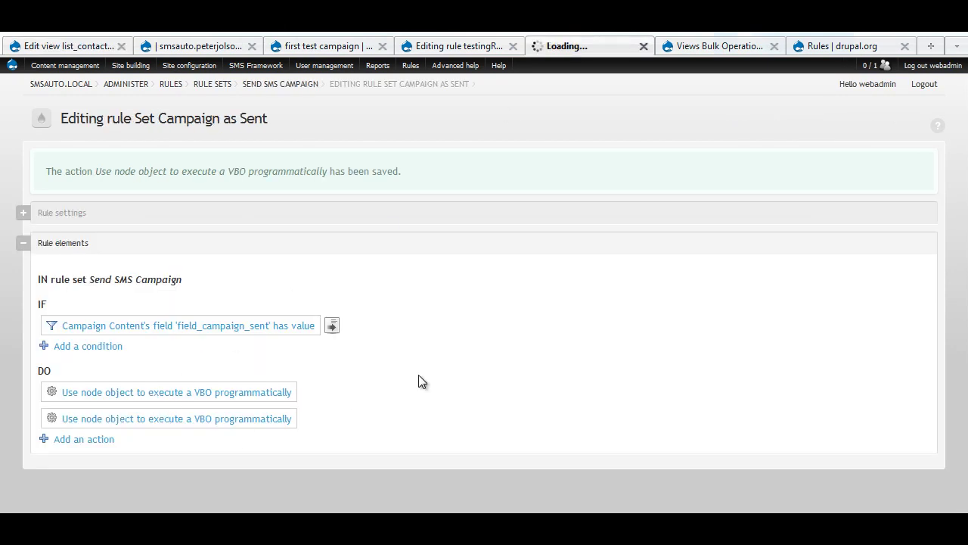
{"action": "scroll", "coordinate": [317, 310], "scroll_direction": "down", "scroll_amount": 3}
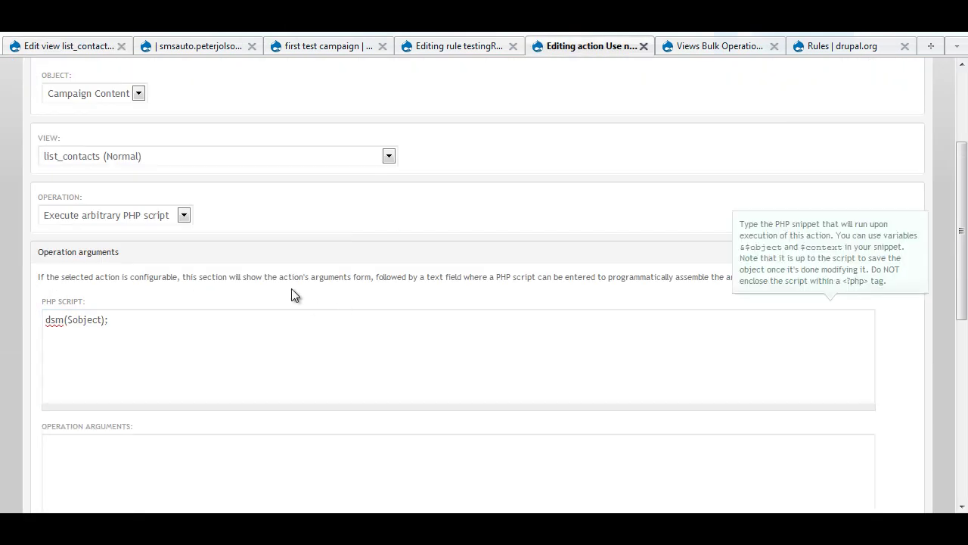
{"action": "left_click", "coordinate": [184, 215]}
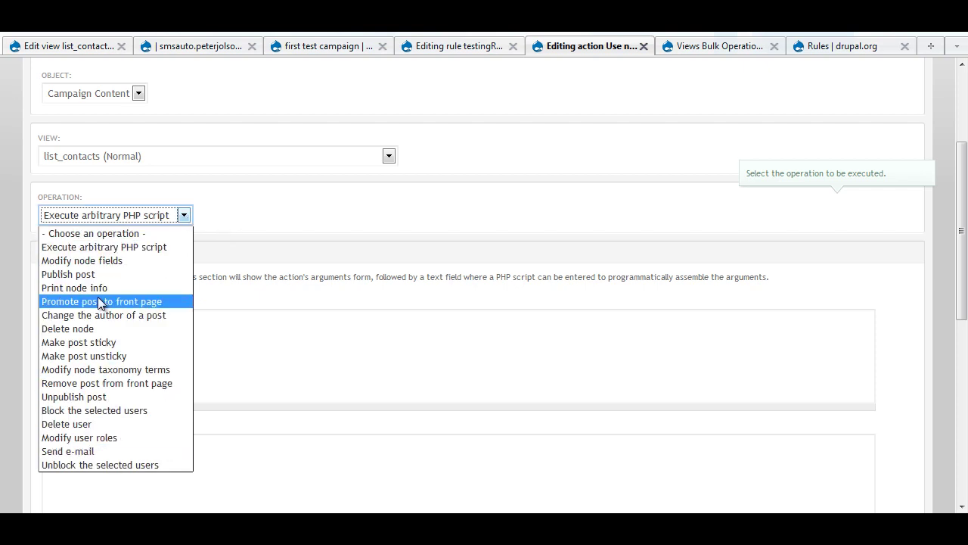